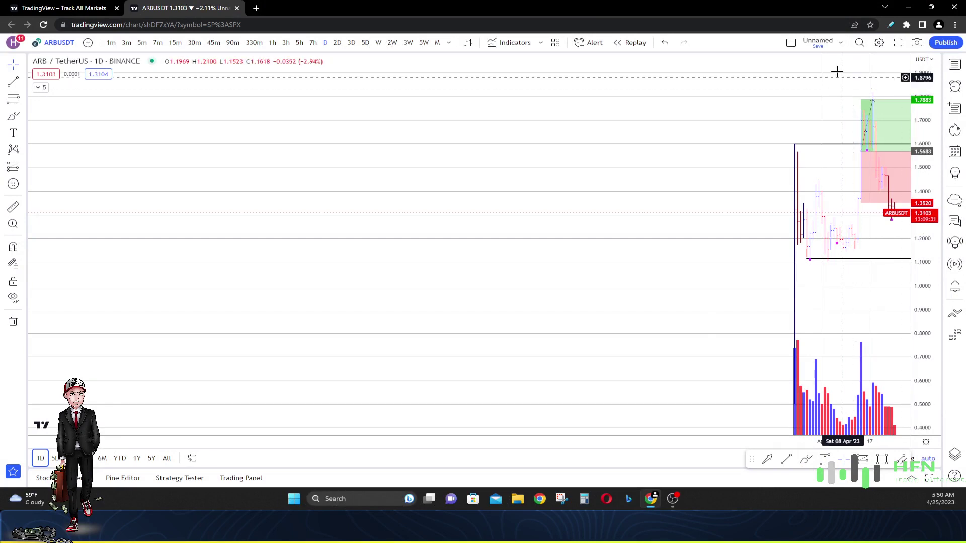
Pan and zoom the daily chart to frame the long position box, then select it
left_click_drag(817, 57, 746, 91)
scroll(775, 141, "up", 3)
scroll(781, 149, "up", 3)
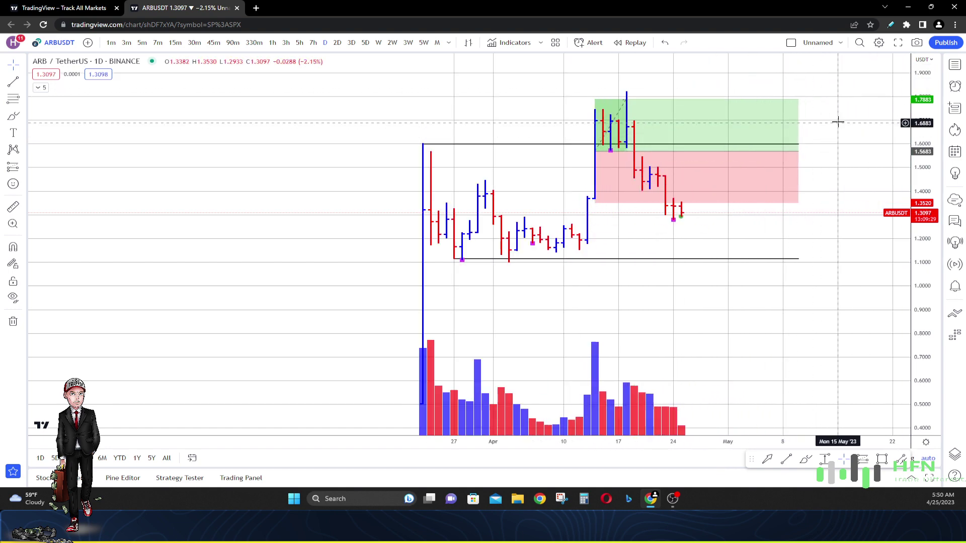
left_click_drag(836, 120, 814, 120)
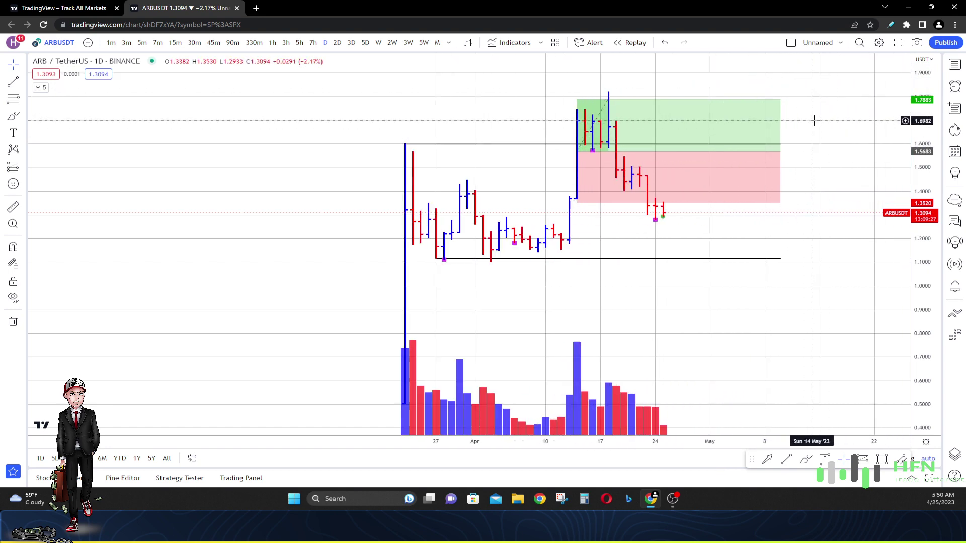
scroll(815, 131, "up", 3)
left_click_drag(376, 217, 421, 217)
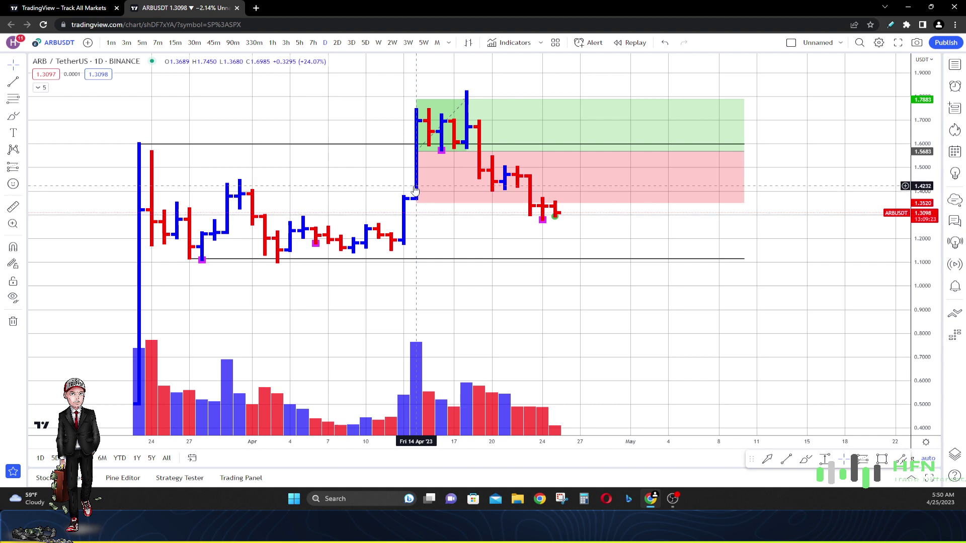
left_click(452, 173)
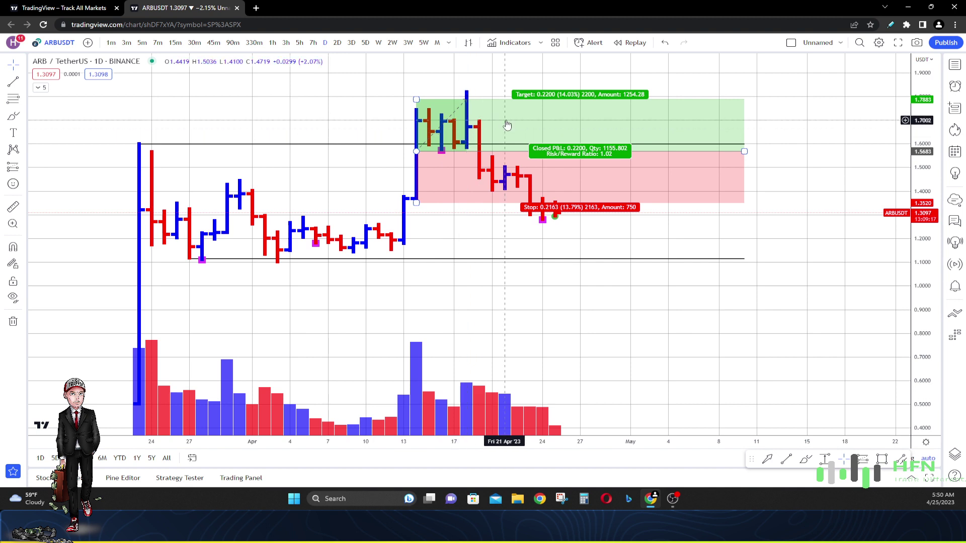
key("Delete")
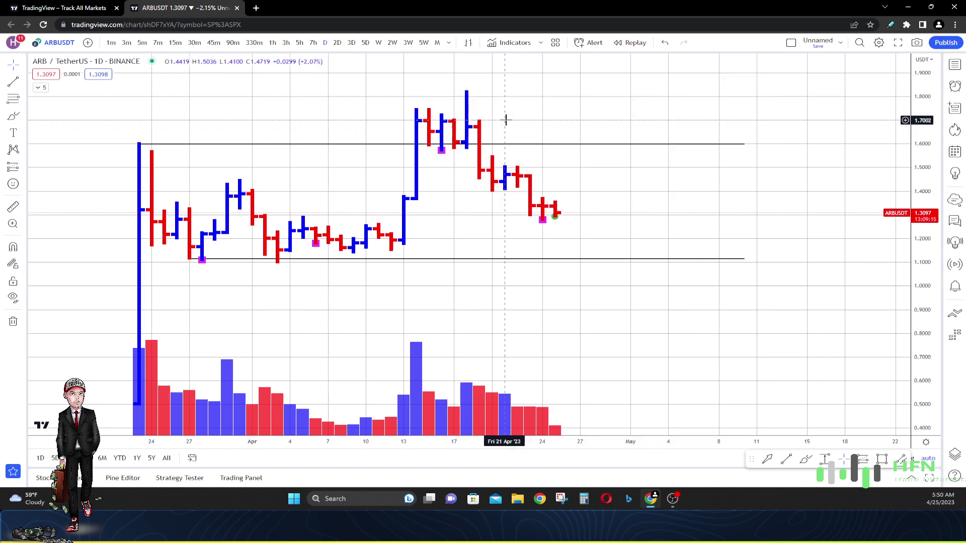
scroll(510, 133, "down", 1)
scroll(509, 132, "down", 2)
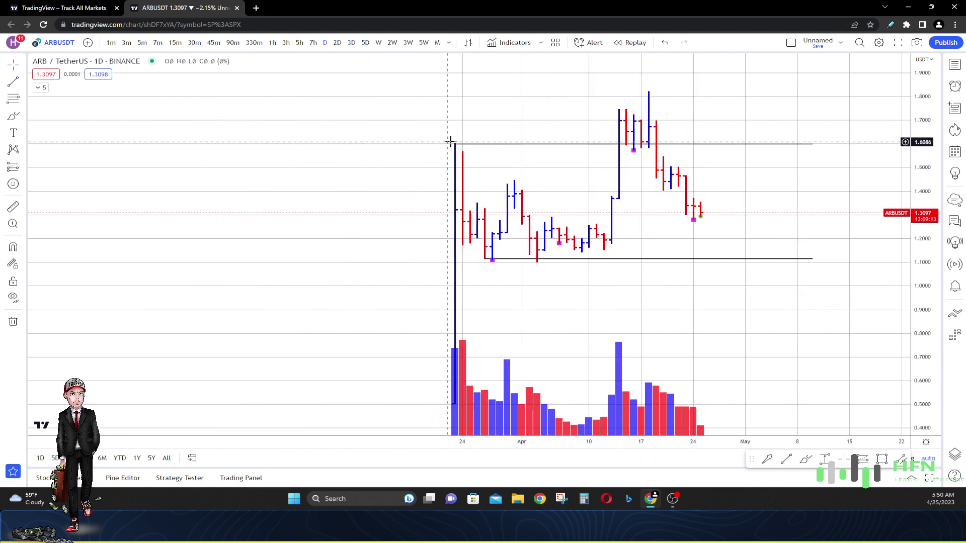
left_click_drag(456, 144, 648, 92)
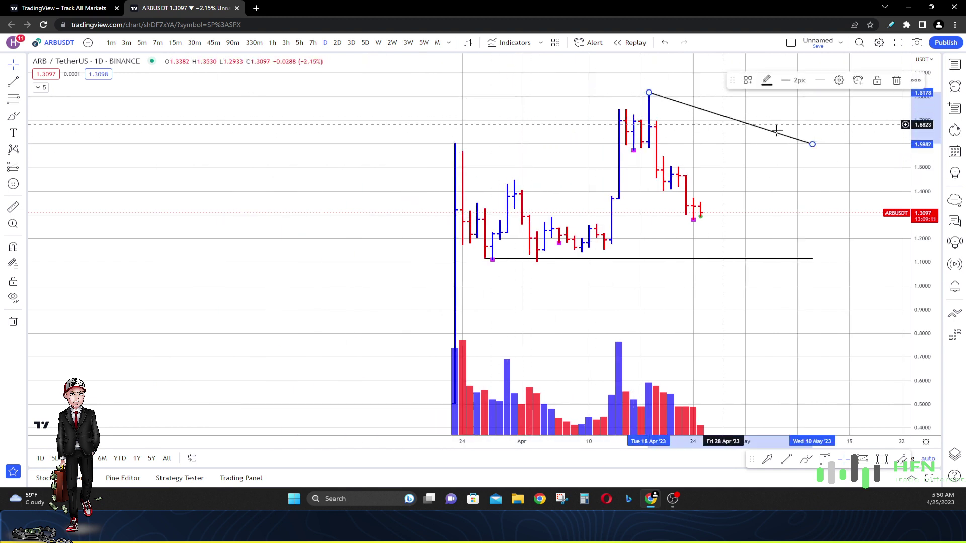
left_click_drag(811, 144, 730, 251)
left_click(715, 287)
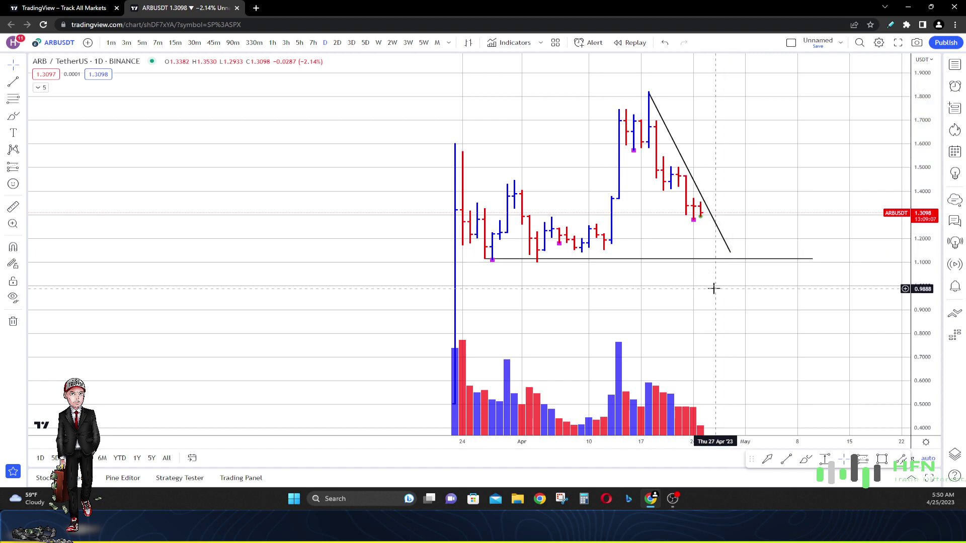
left_click(664, 43)
left_click(663, 44)
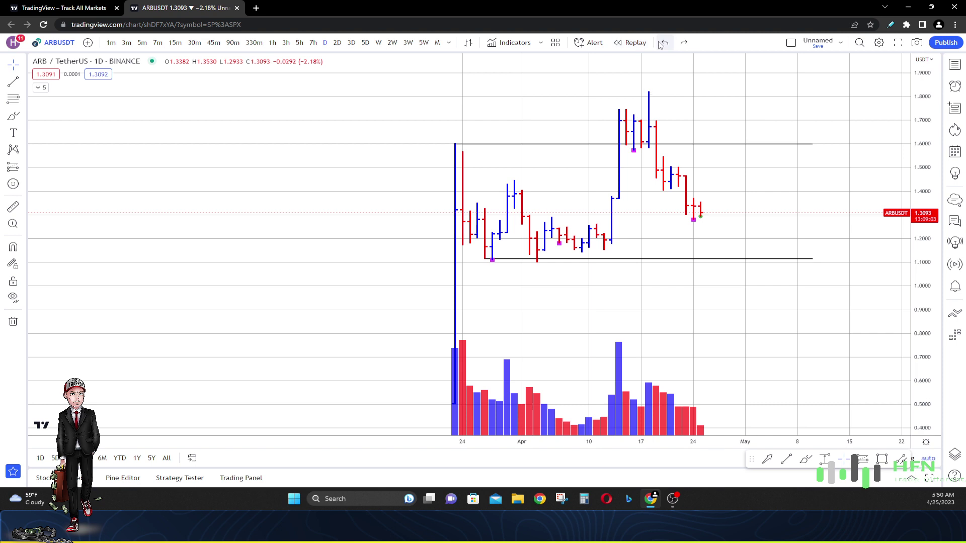
Switch the ARB/USDT chart to weekly bars and recenter the view
left_click(380, 42)
left_click_drag(657, 169, 604, 173)
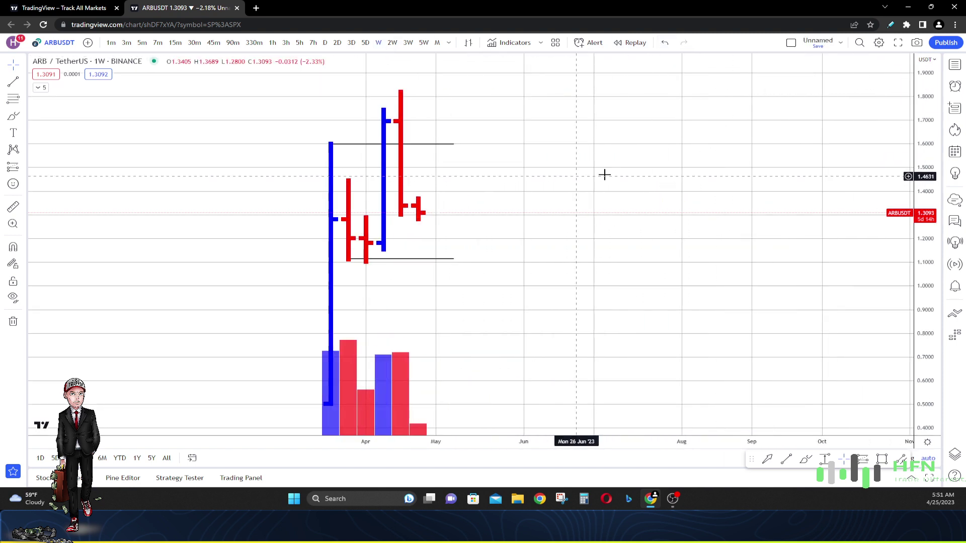
left_click_drag(509, 176, 696, 179)
scroll(679, 192, "up", 2)
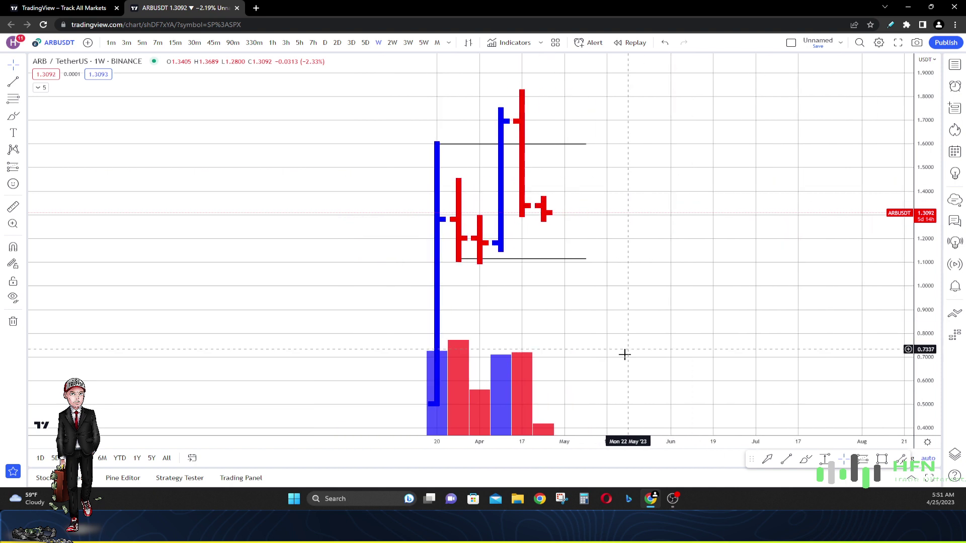
Draw a red up arrow below the 17 Apr bar, reposition it, then delete it
left_click(768, 459)
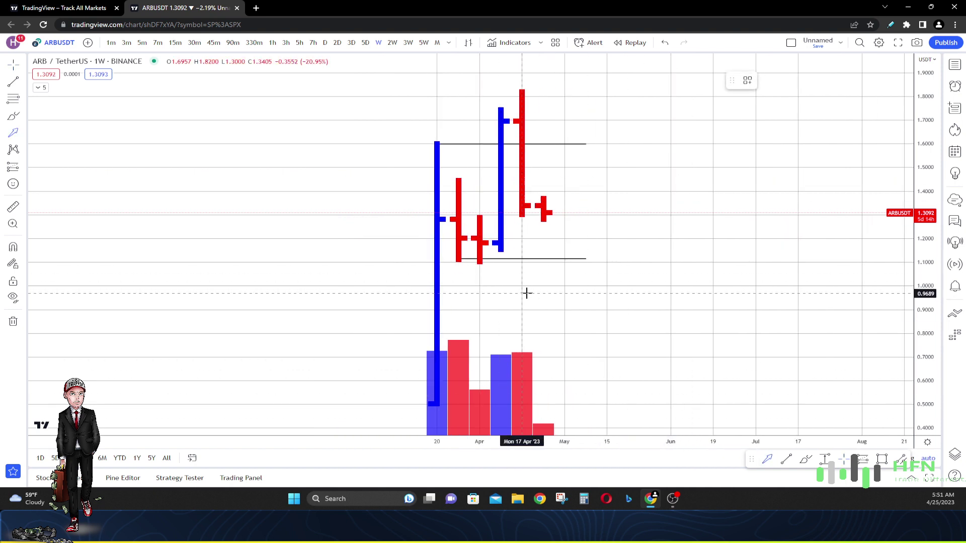
mouse_move(526, 291)
left_mouse_down()
mouse_move(523, 237)
mouse_move(532, 242)
left_mouse_up()
left_click(588, 302)
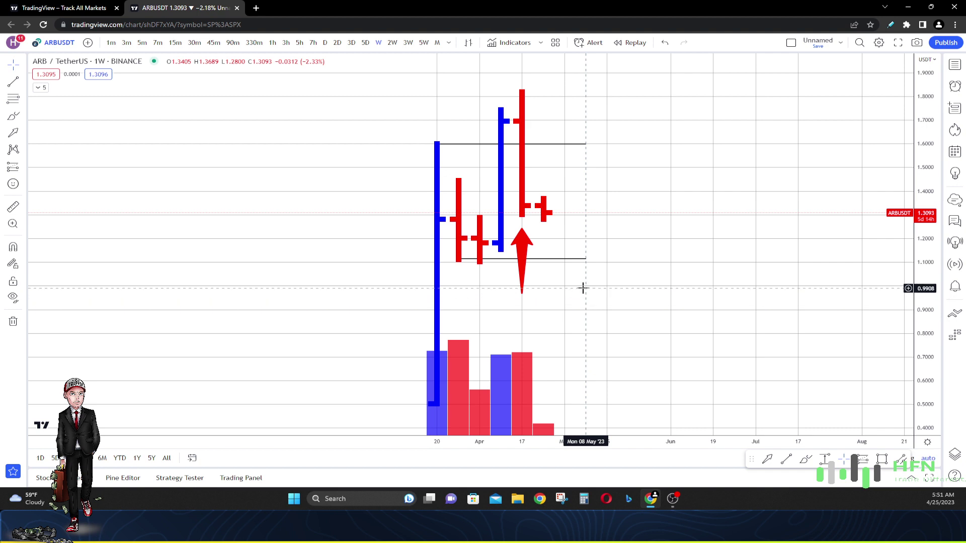
mouse_move(515, 243)
left_mouse_down()
mouse_move(494, 278)
mouse_move(519, 245)
left_mouse_up()
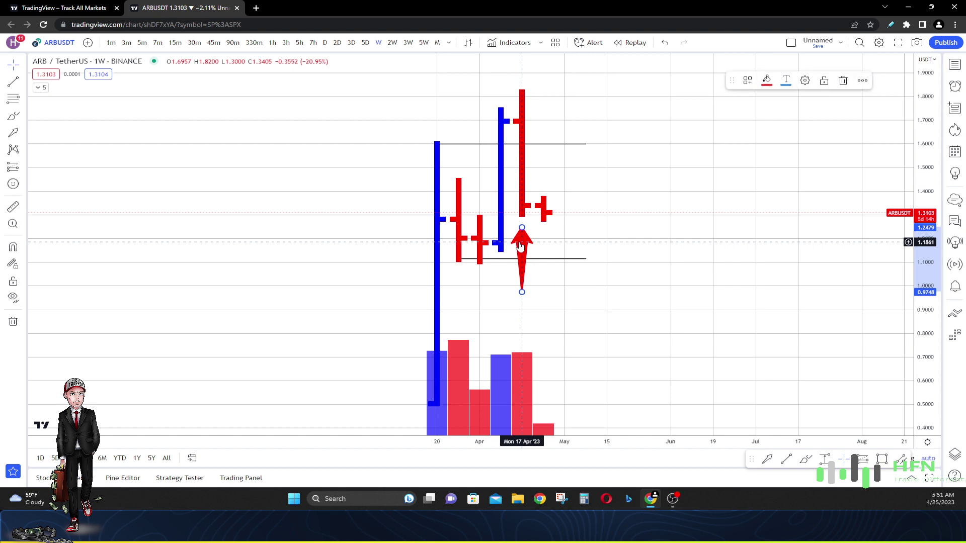
key("Delete")
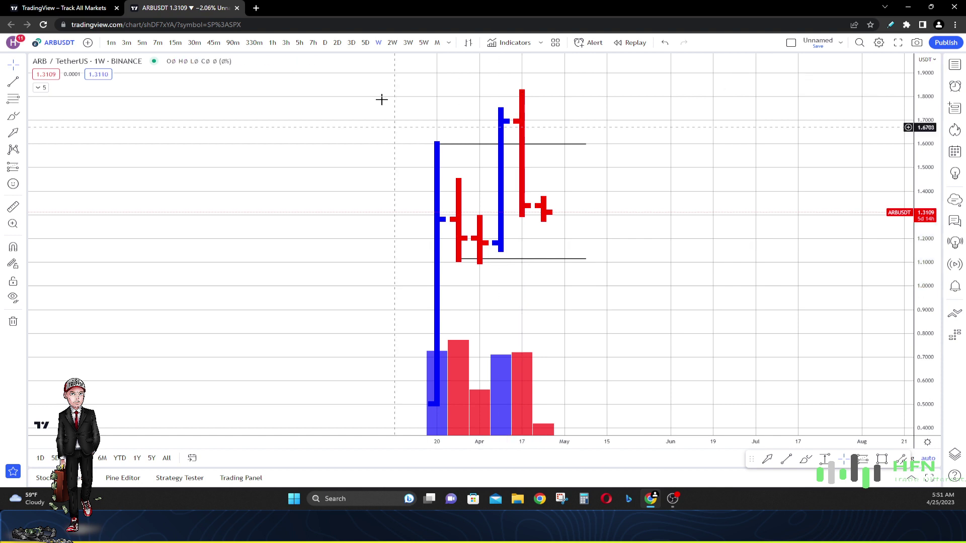
Move through 2-week to 3-week bars and draw a red up arrow from about 0.84 to 1.22
left_click(392, 42)
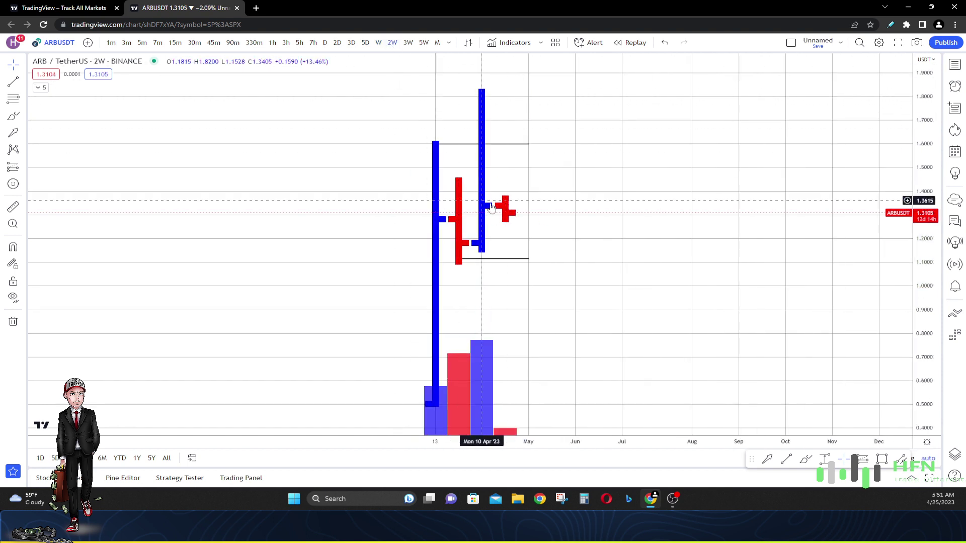
left_click(408, 43)
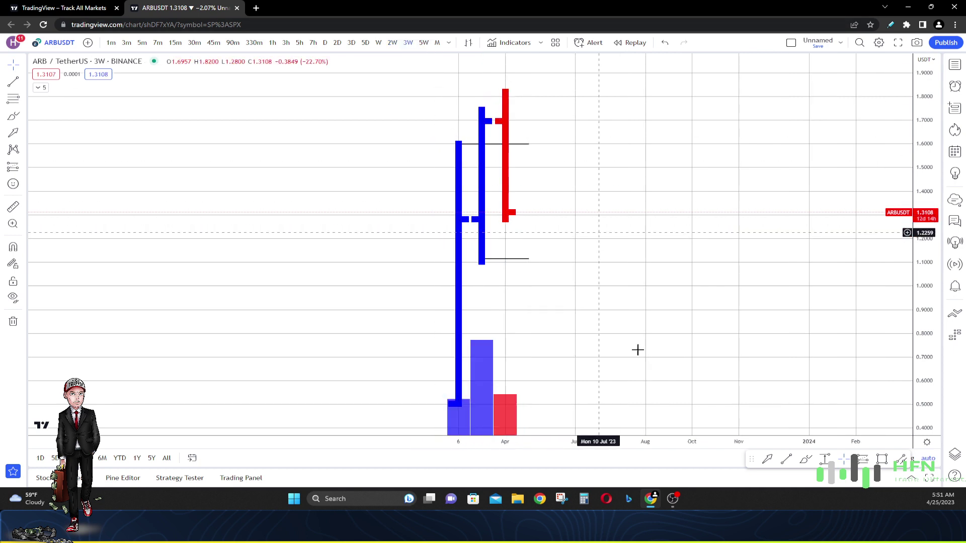
left_click(767, 460)
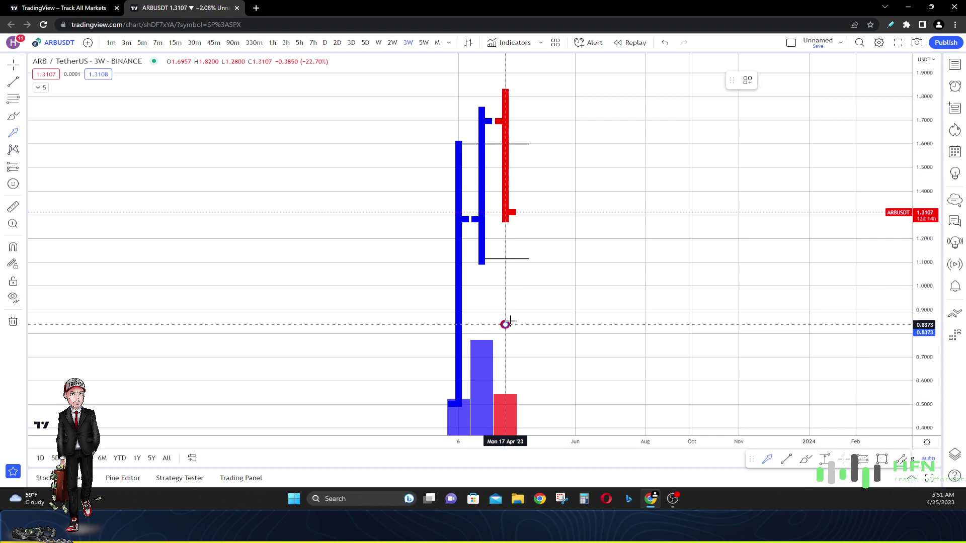
left_click_drag(505, 324, 505, 233)
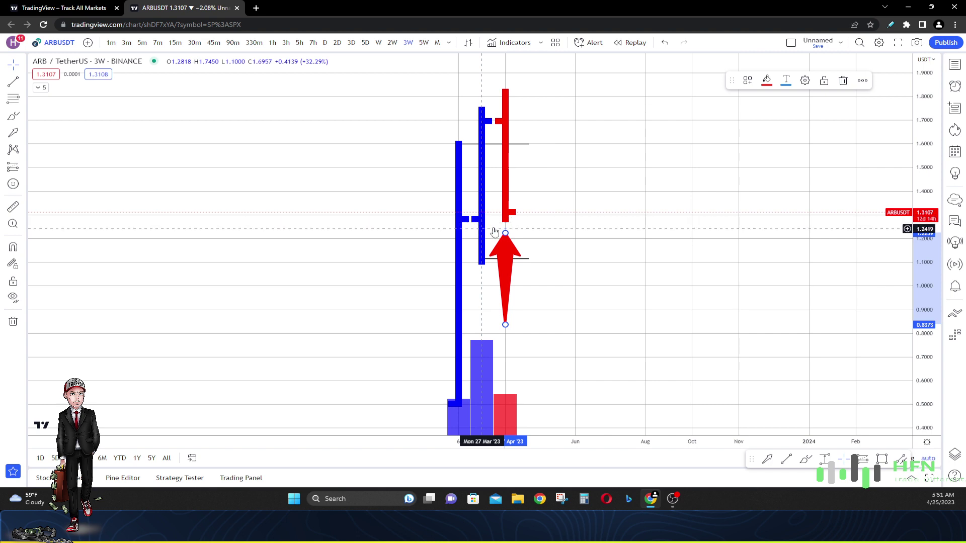
left_click(533, 292)
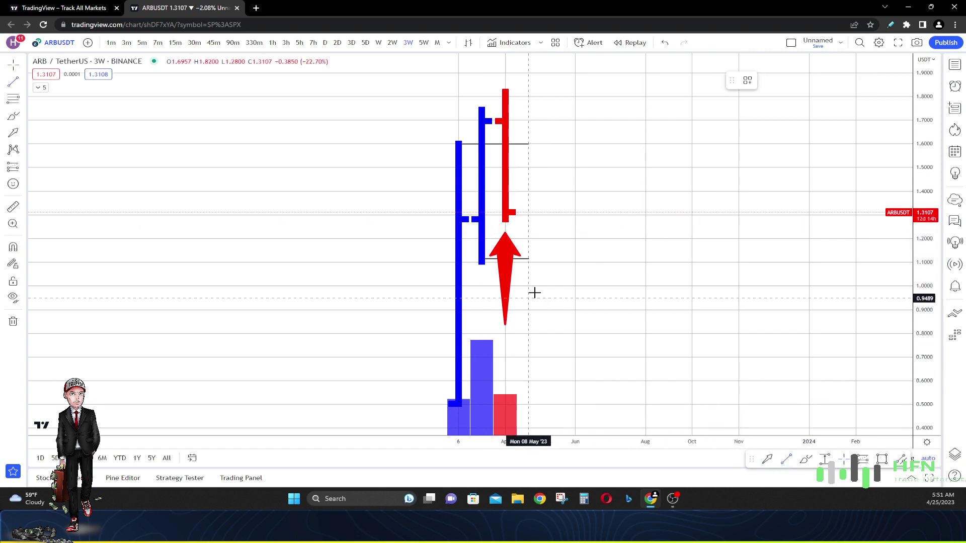
Draw a horizontal line at about 1.28 from the first bar and delete the red arrow
left_click(458, 219)
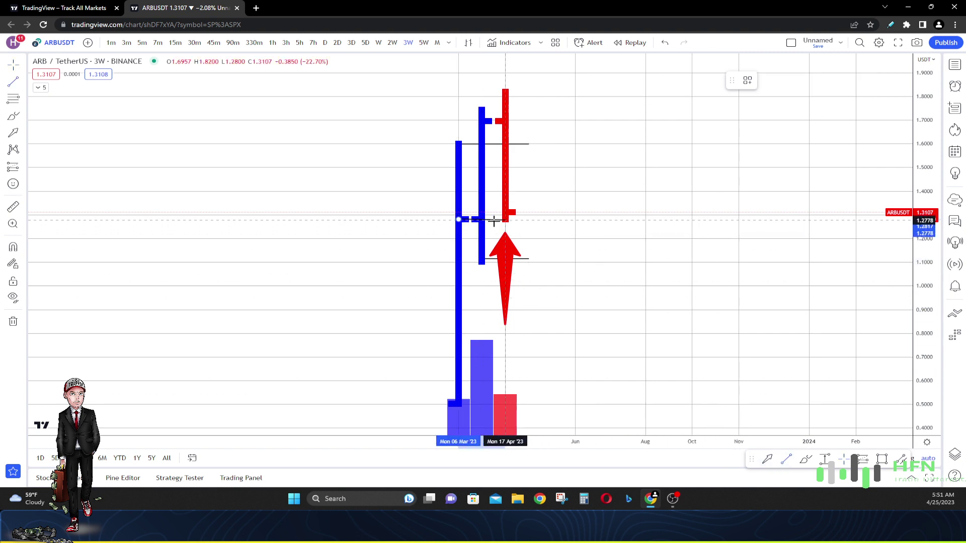
left_click(527, 219)
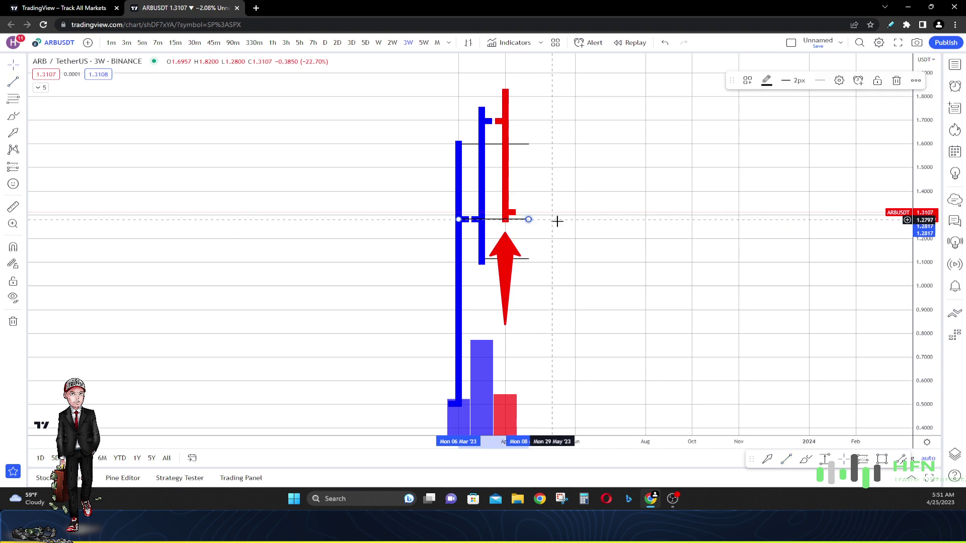
left_click(505, 260)
key("Delete")
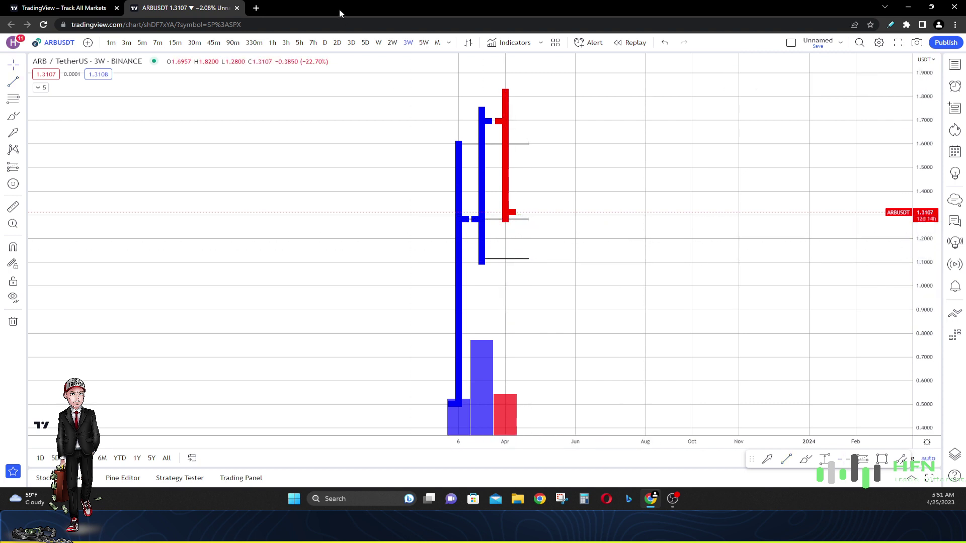
Switch to 5-day bars and shorten the 1.28 line to start at the first bar
left_click(365, 43)
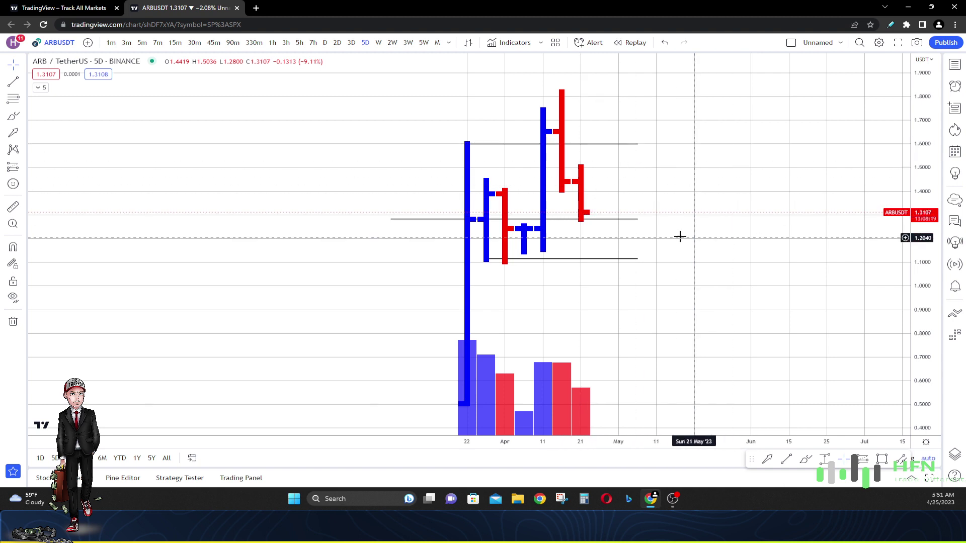
left_click(401, 221)
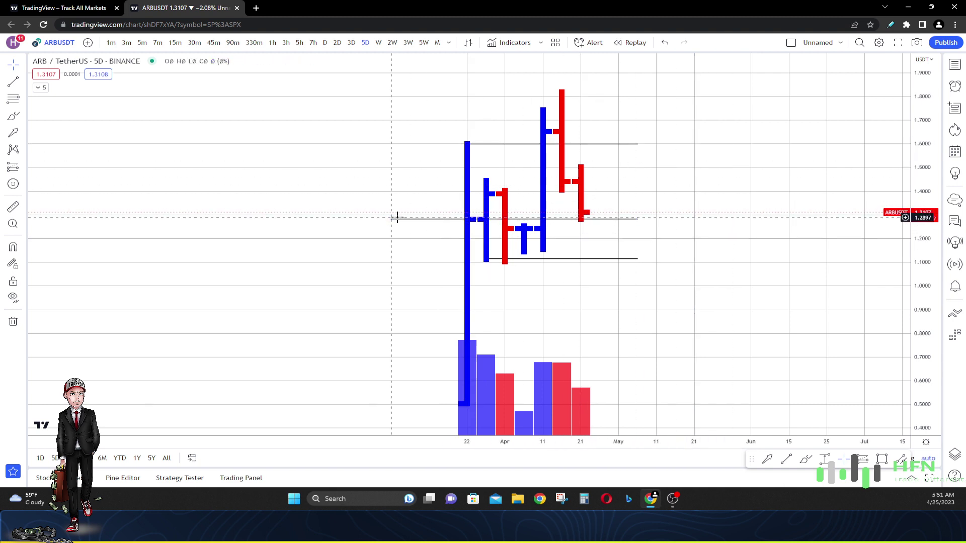
left_click_drag(392, 220, 466, 220)
Draw a red up arrow from about 1.00 to 1.23 below the 21 Apr bar
left_click(623, 308)
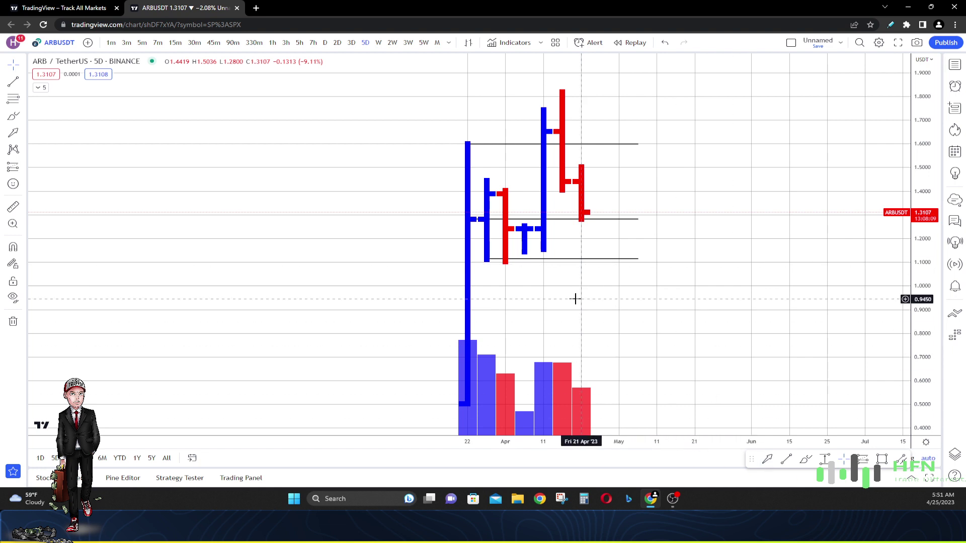
left_click(767, 461)
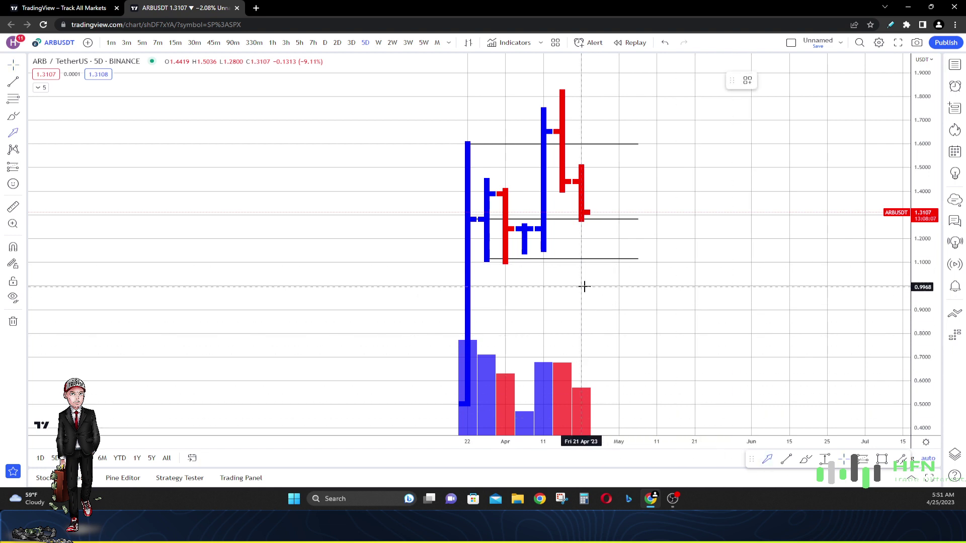
left_click_drag(582, 285, 580, 232)
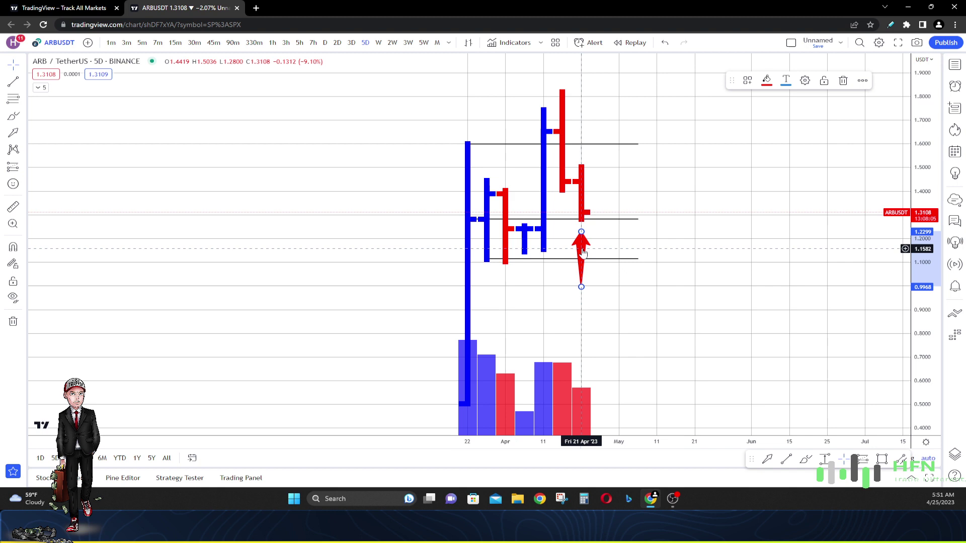
Delete the red arrow, step the timeframe through 3D and 2D to daily, and nudge the middle level up
key("Delete")
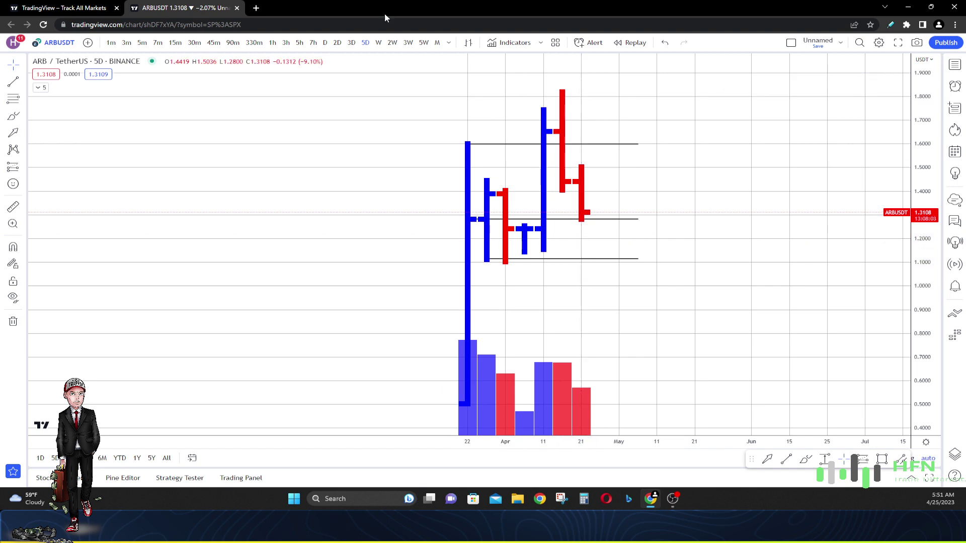
left_click(350, 43)
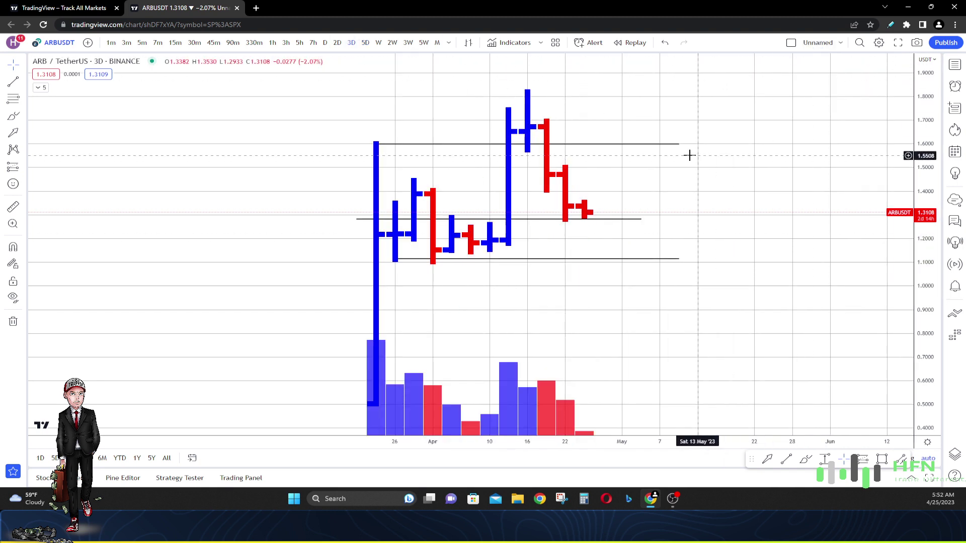
left_click(337, 42)
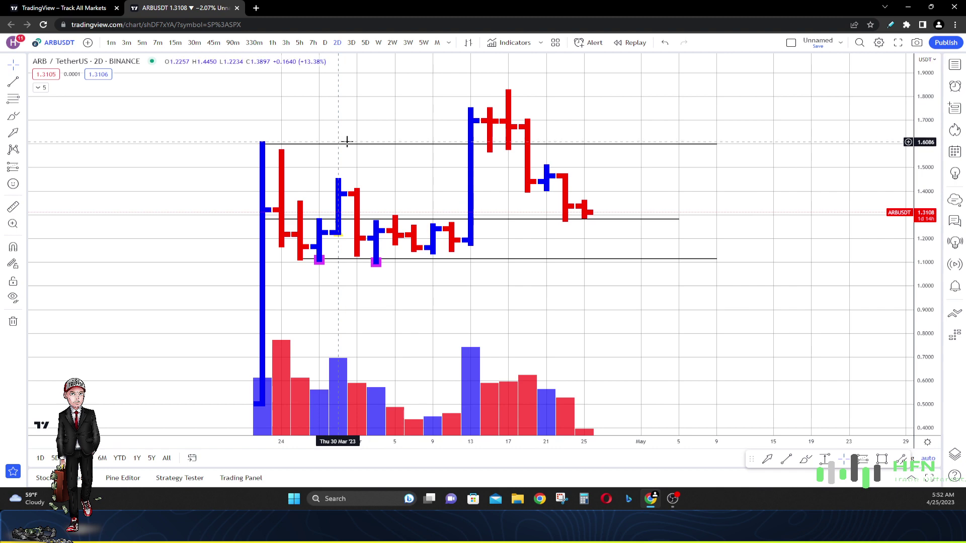
left_click(324, 42)
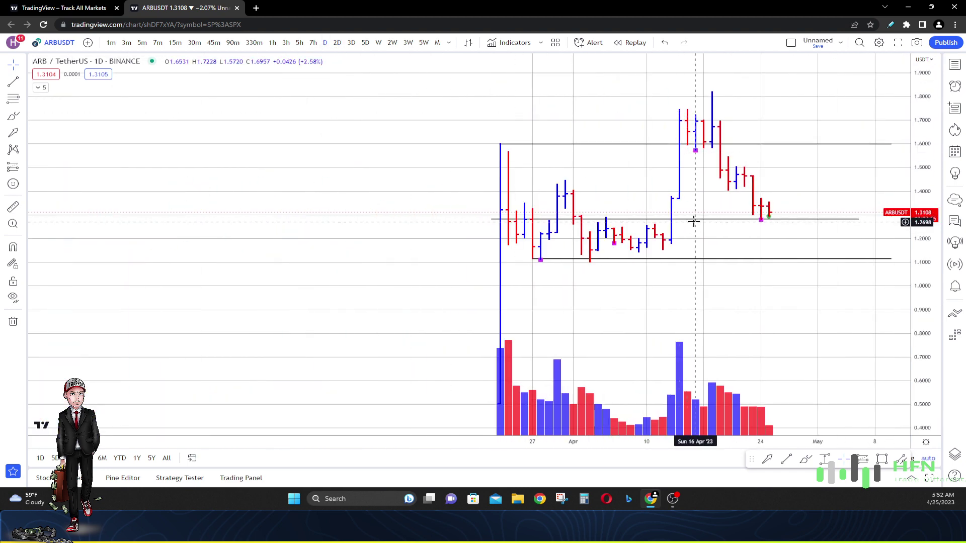
left_click_drag(698, 222, 698, 215)
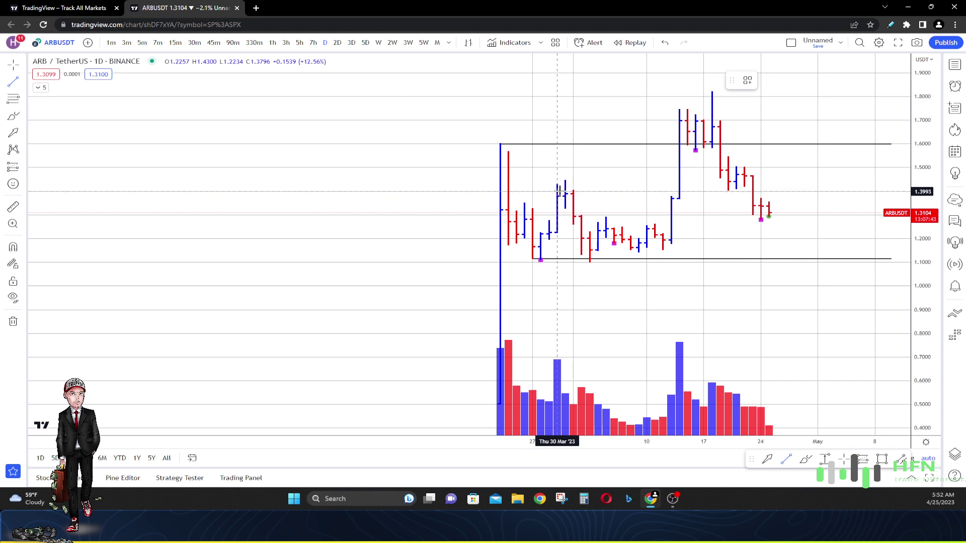
Draw a 1.40 level from the late-March high to the right, plus an arrow from mid-April up to it
left_click(557, 191)
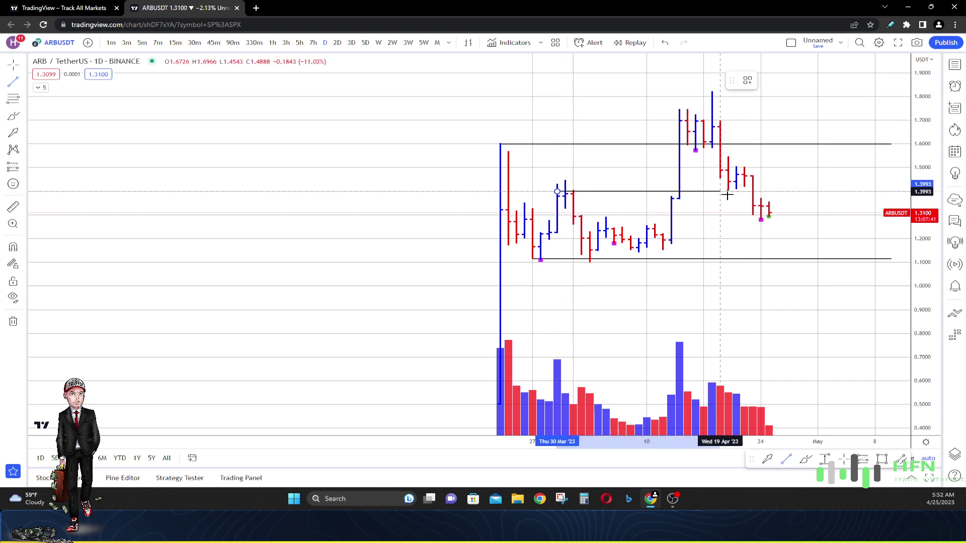
left_click(890, 192)
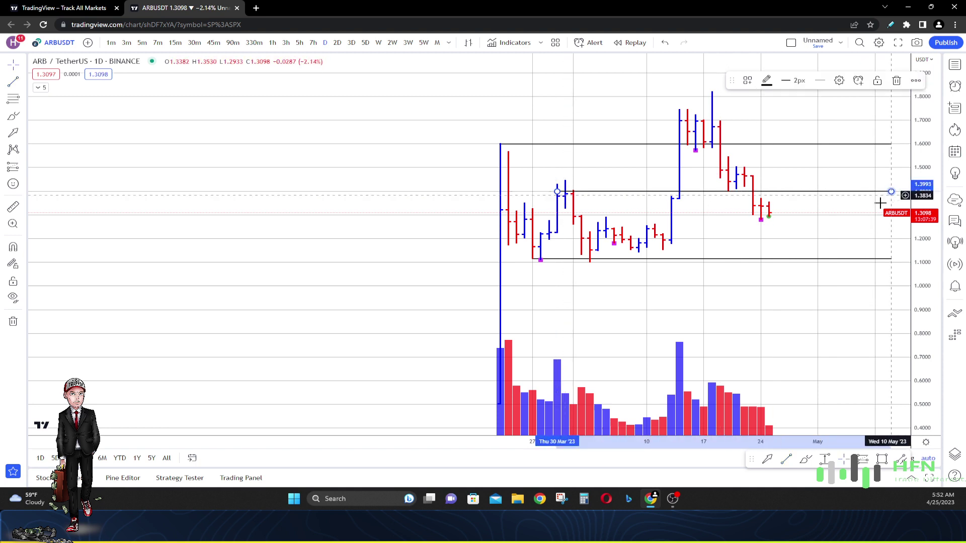
left_click(773, 460)
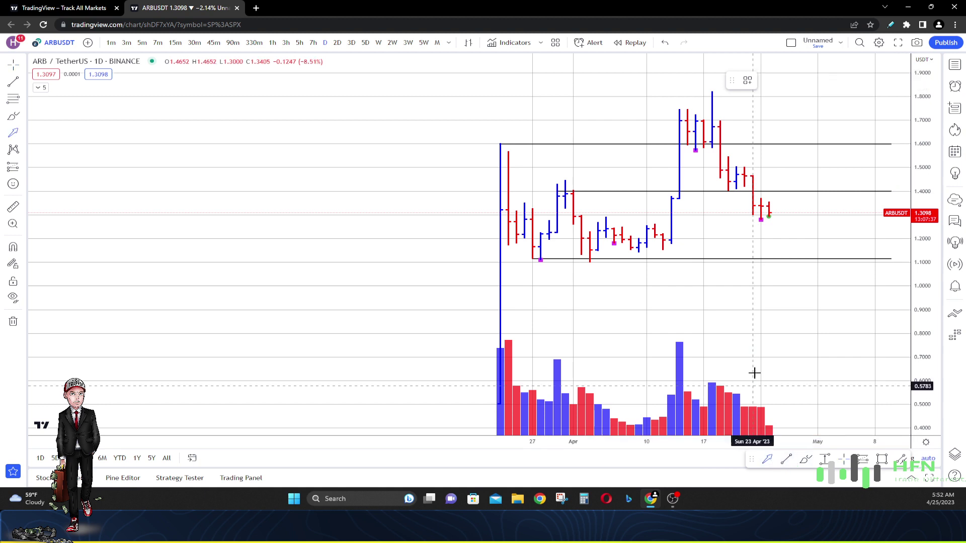
left_click(687, 244)
left_click(751, 194)
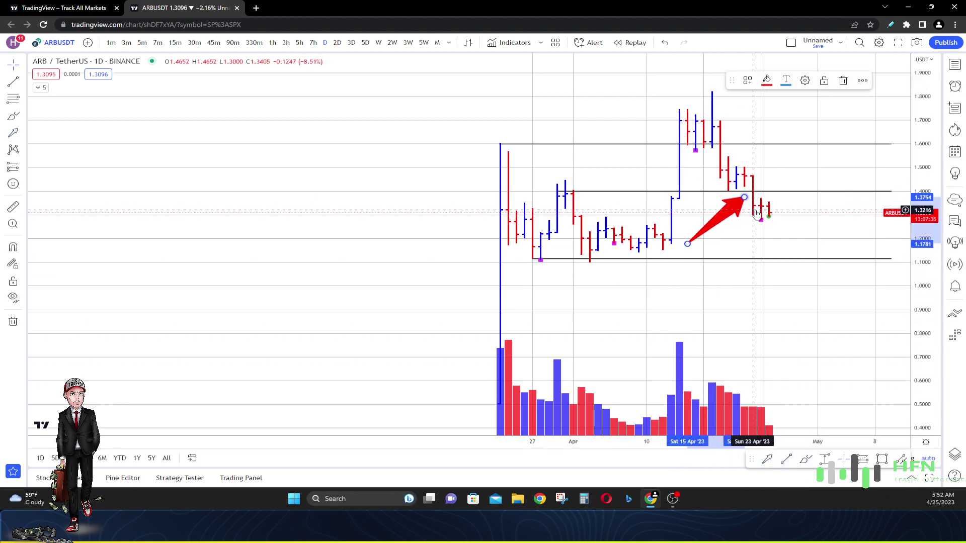
Reframe the chart and delete the red arrow
scroll(811, 274, "up", 3)
left_click_drag(810, 274, 762, 276)
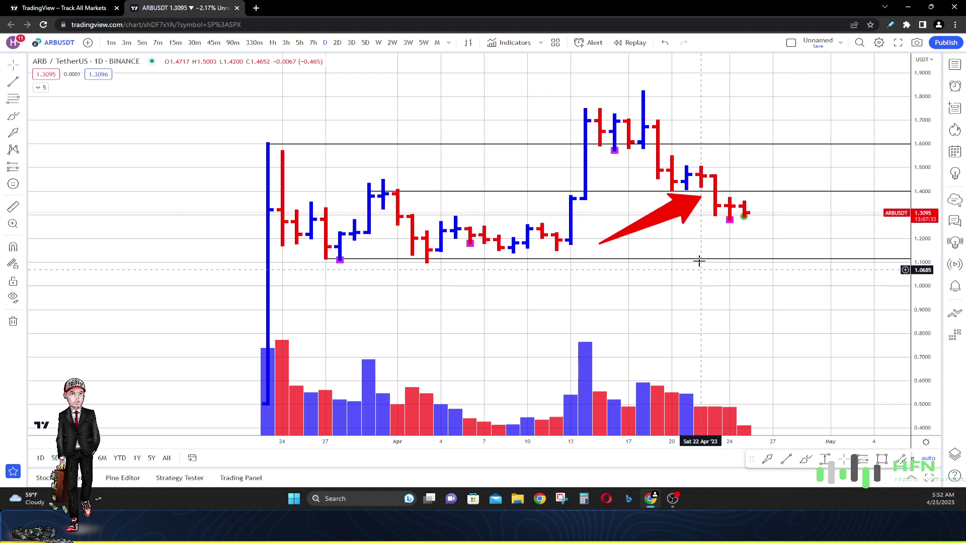
left_click(677, 215)
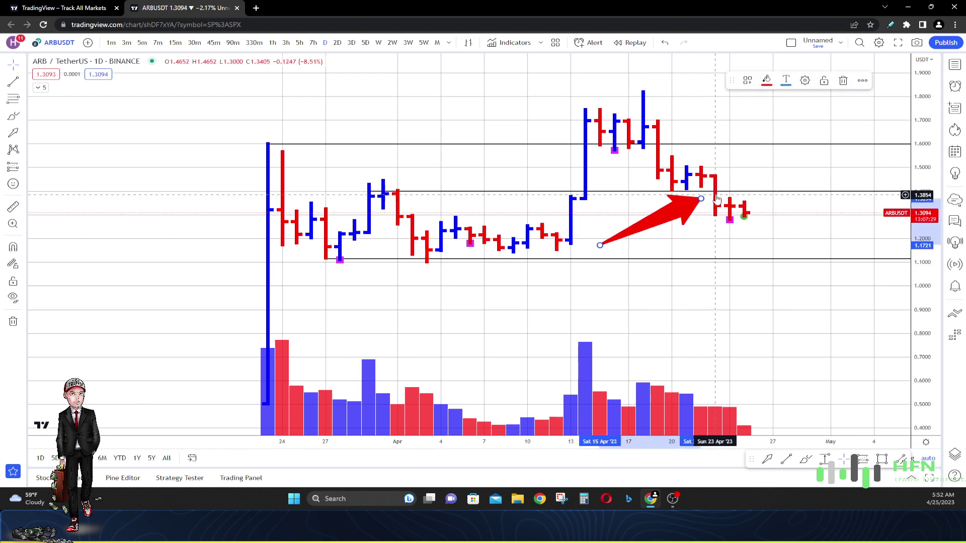
key("Delete")
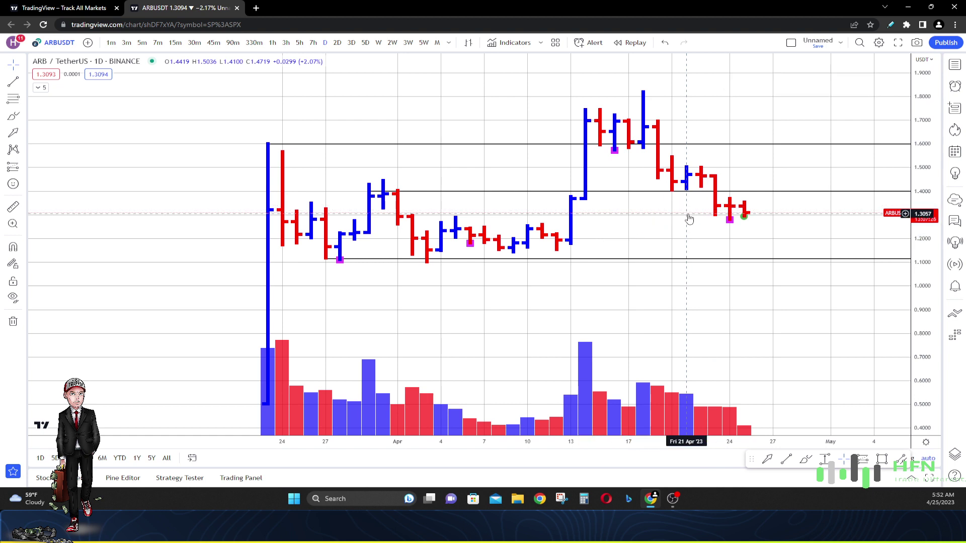
scroll(769, 95, "down", 4)
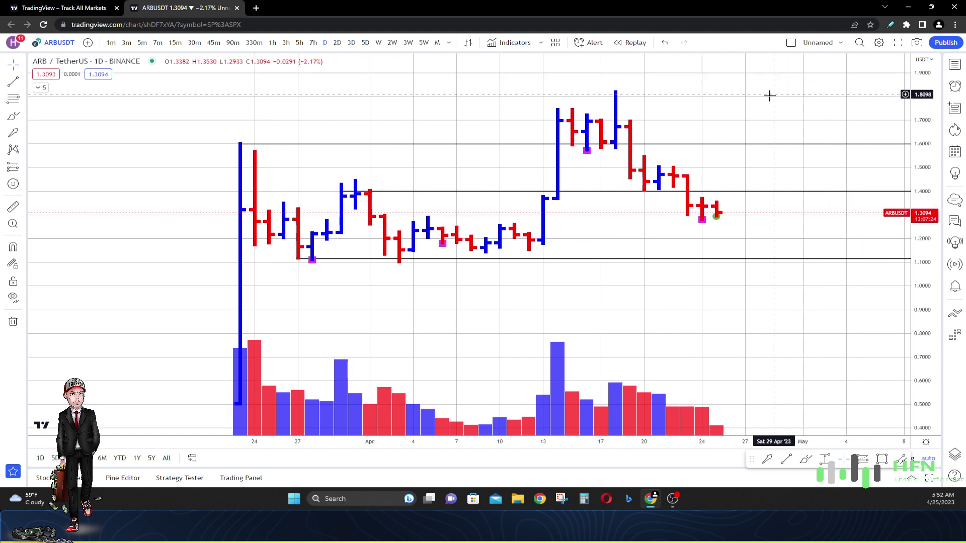
Delete the 1.40 line and measure the drop from the latest close to 1.11, about −12%
left_click(710, 195)
key("Delete")
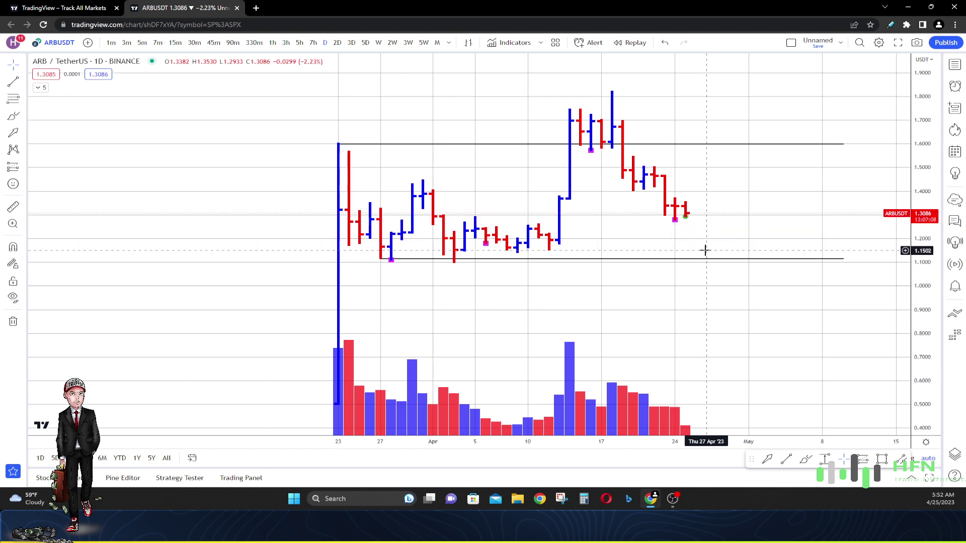
key("alt+shift+r")
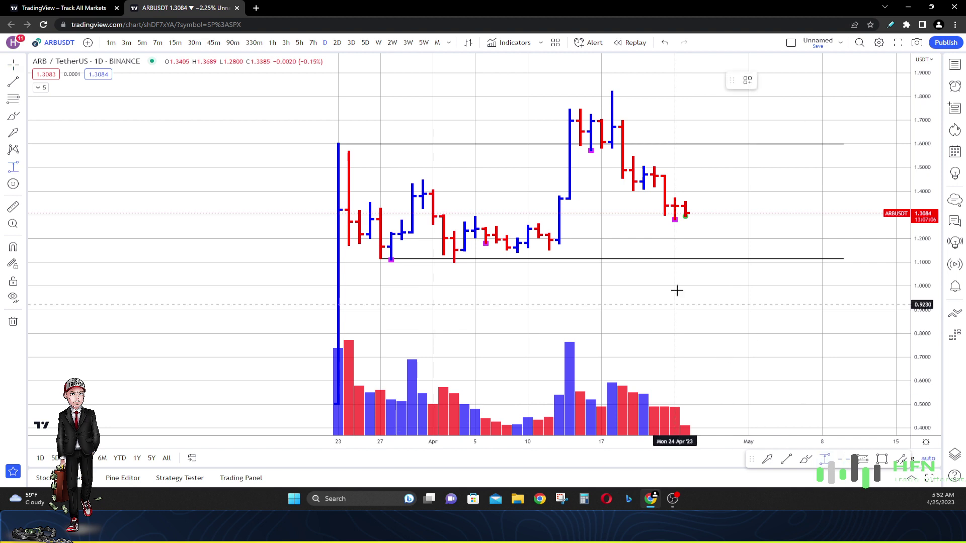
left_click(686, 213)
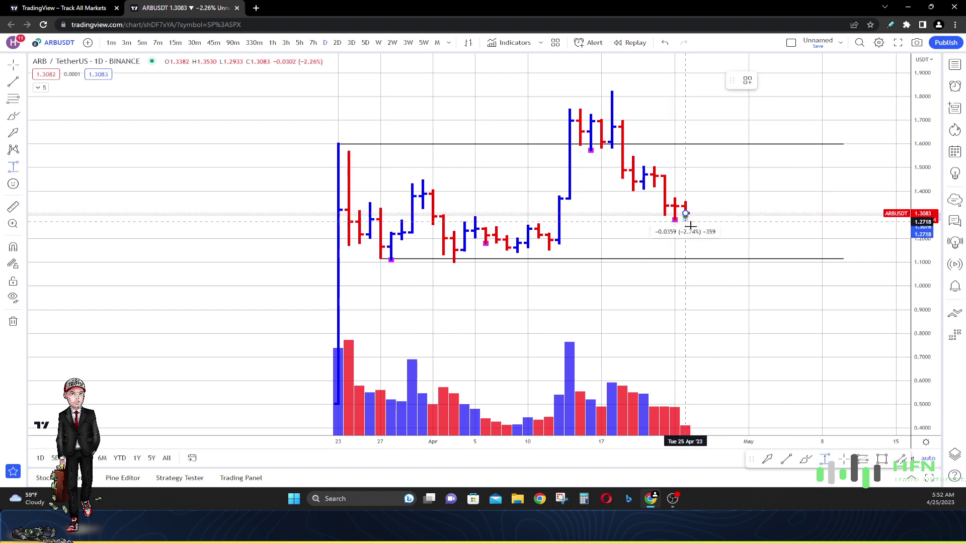
left_click(704, 250)
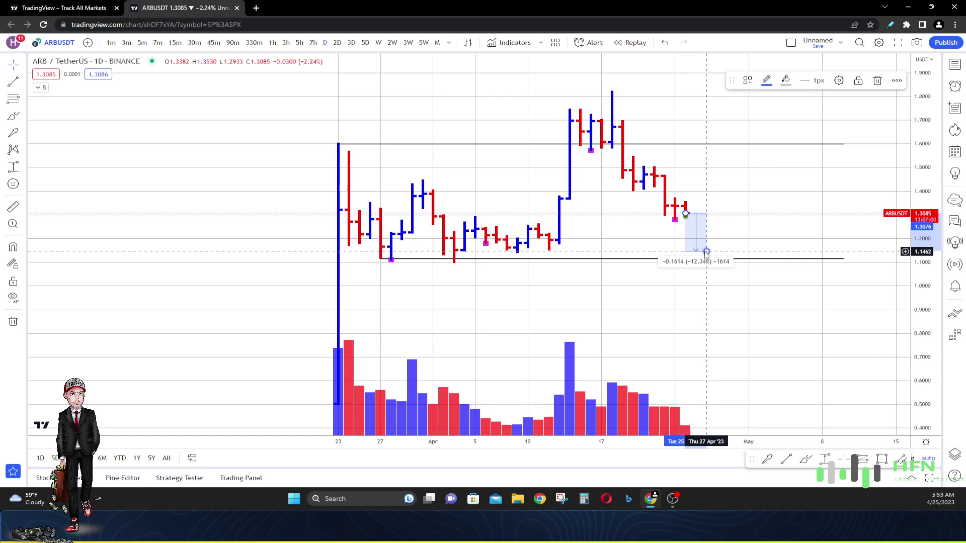
left_click(703, 252)
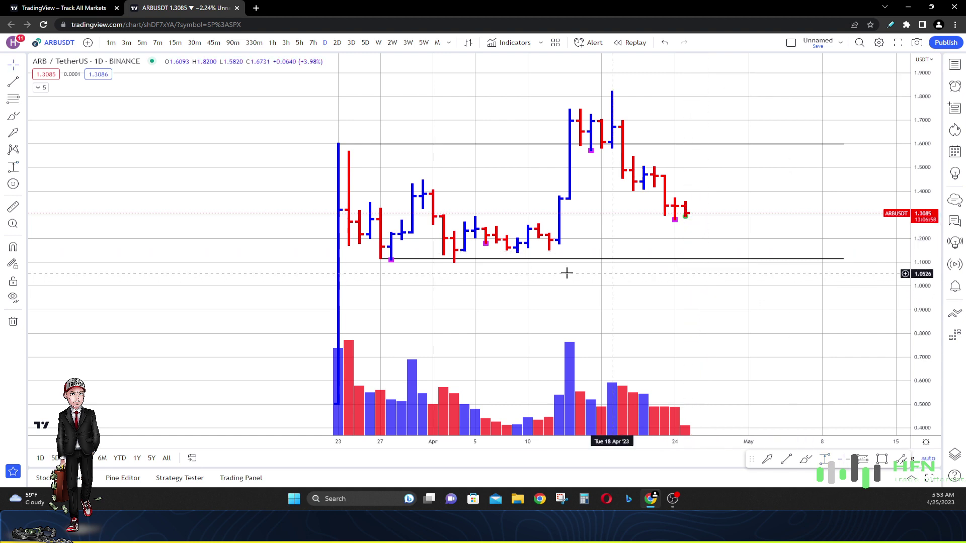
scroll(583, 279, "up", 2)
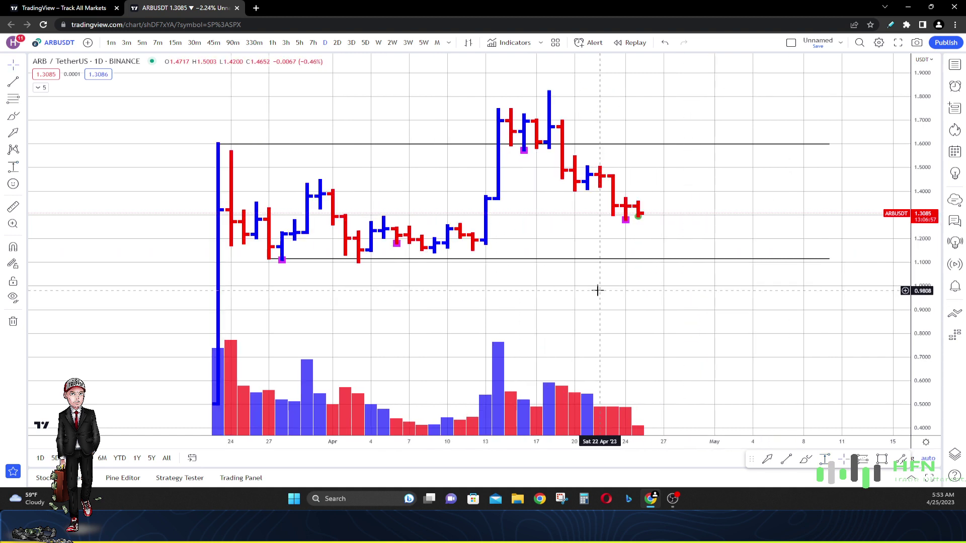
Place a short position on the latest bar and drag its target down to about 1.148
left_click(21, 166)
left_click(78, 186)
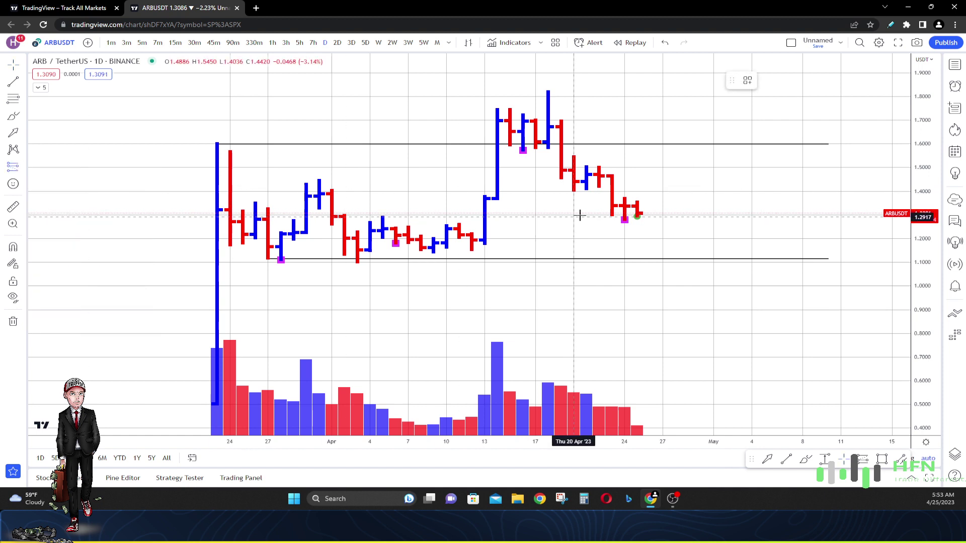
left_click(637, 214)
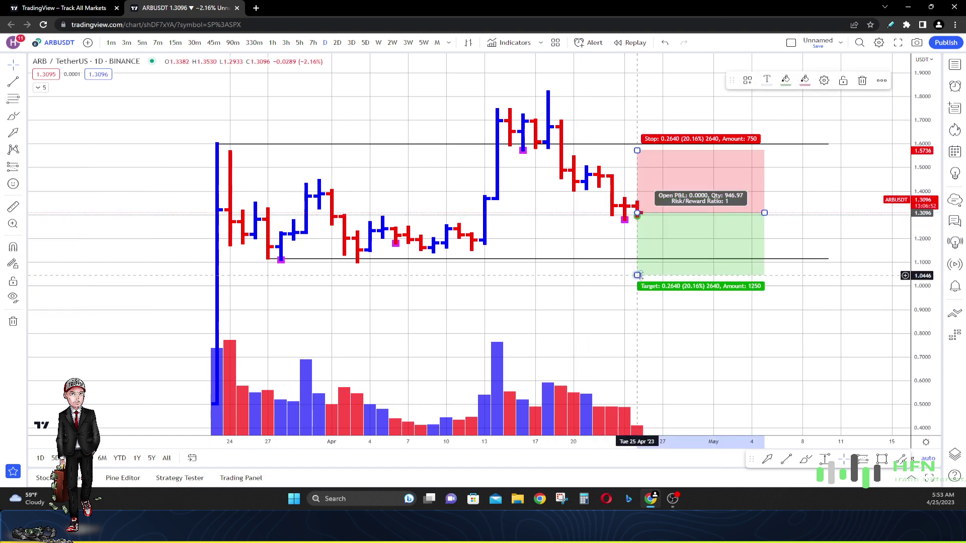
left_click_drag(637, 275, 655, 225)
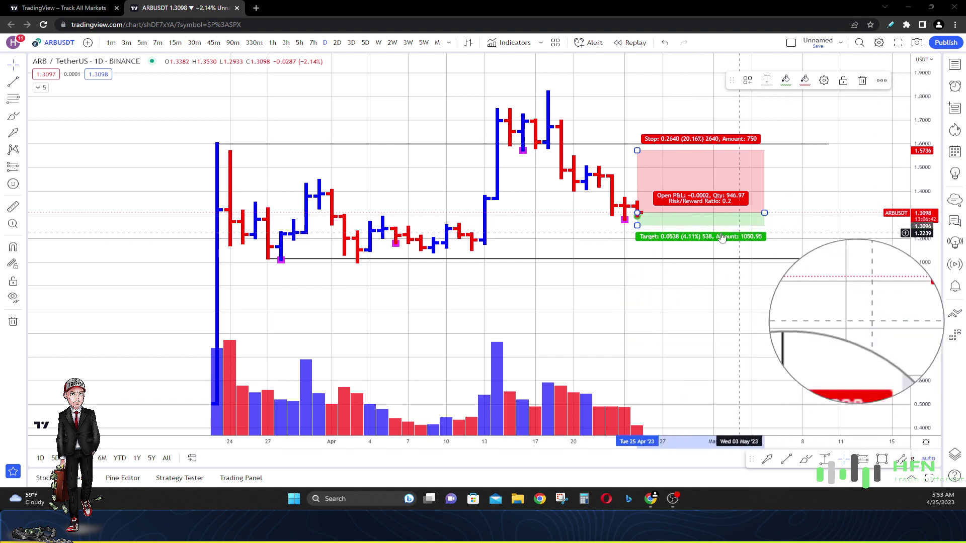
left_click_drag(637, 225, 637, 238)
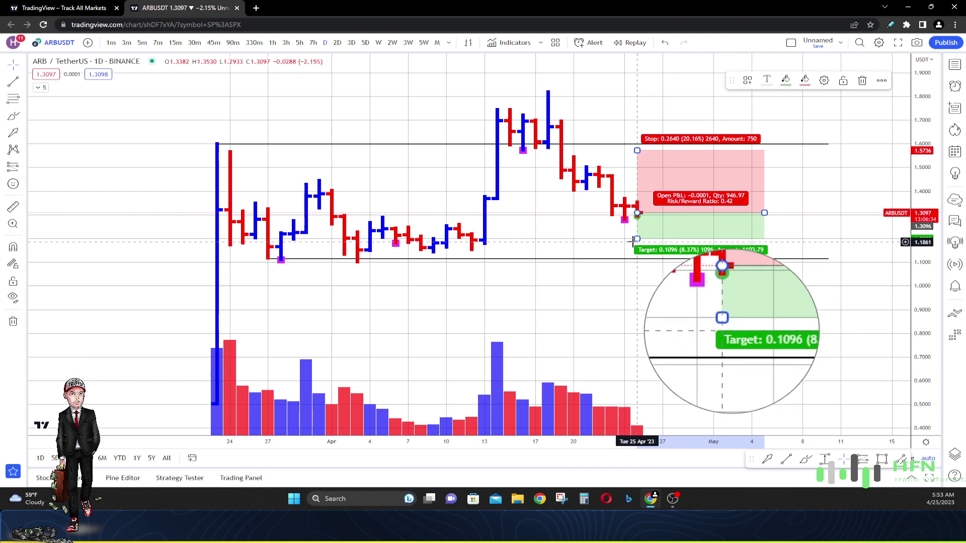
left_click_drag(637, 239, 638, 250)
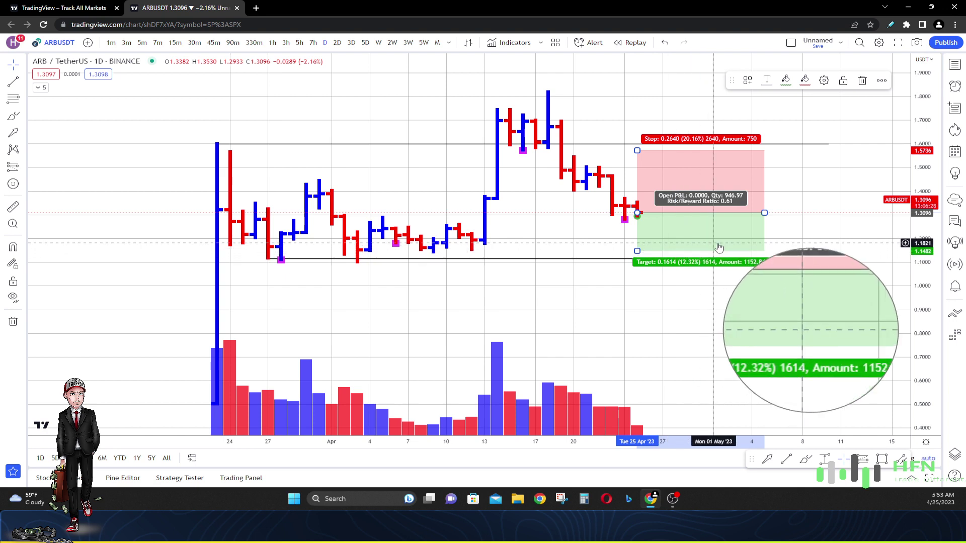
Lower the short position's stop to about 1.503 for a 0.83 risk/reward, then reframe the chart
left_click(713, 282)
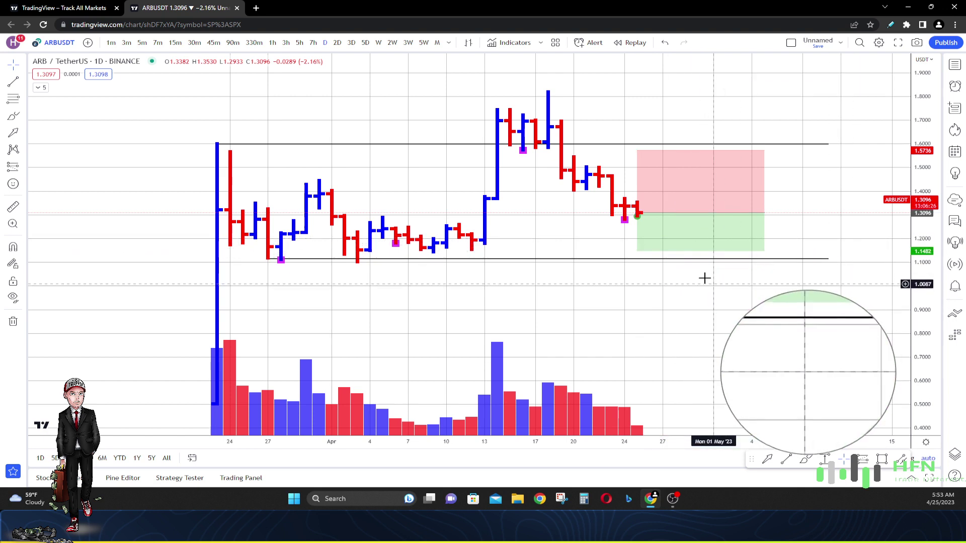
left_click_drag(637, 150, 637, 168)
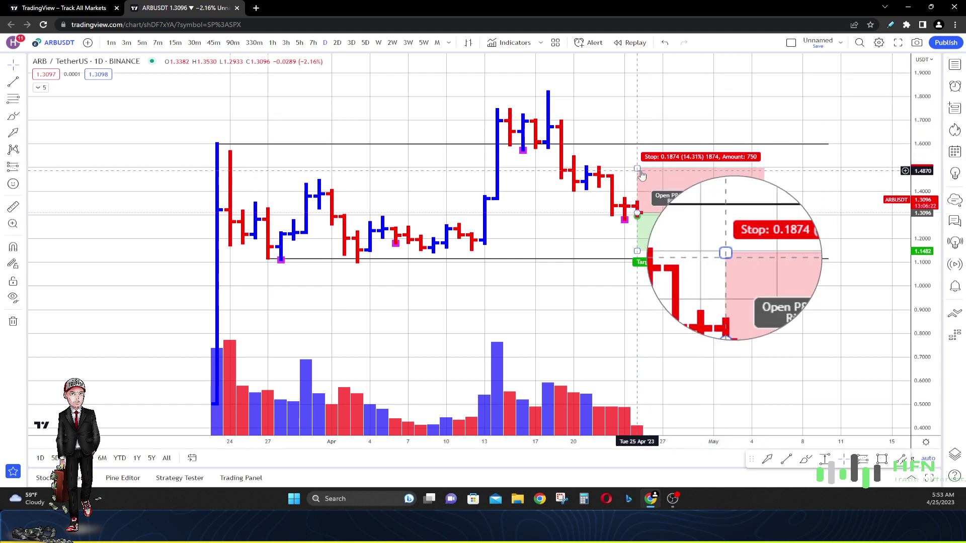
left_click_drag(637, 164, 636, 167)
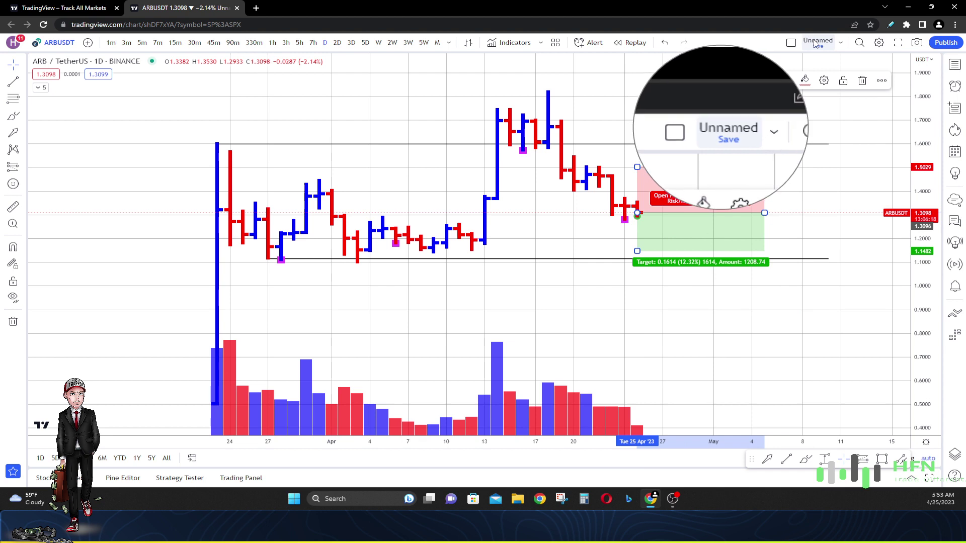
left_click(724, 327)
scroll(724, 328, "down", 4)
left_click_drag(747, 327, 704, 309)
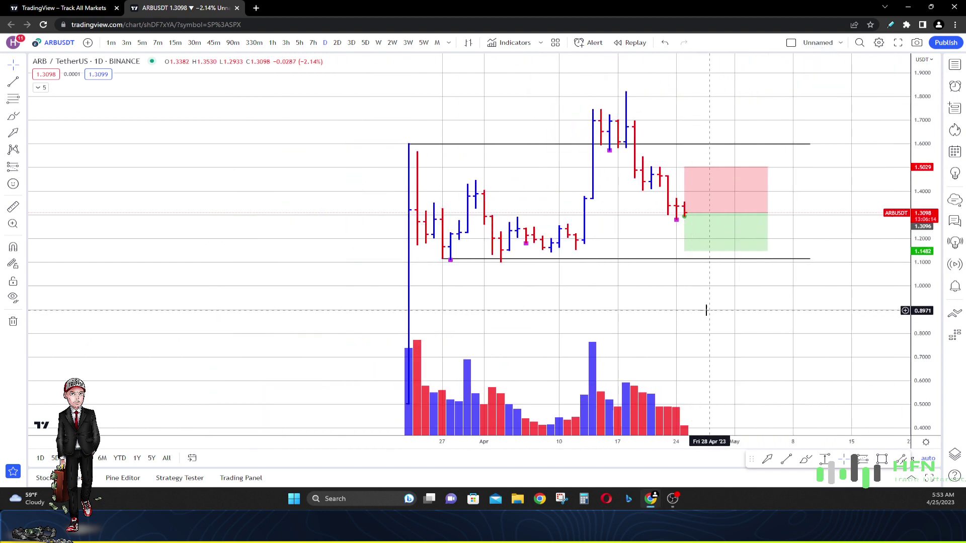